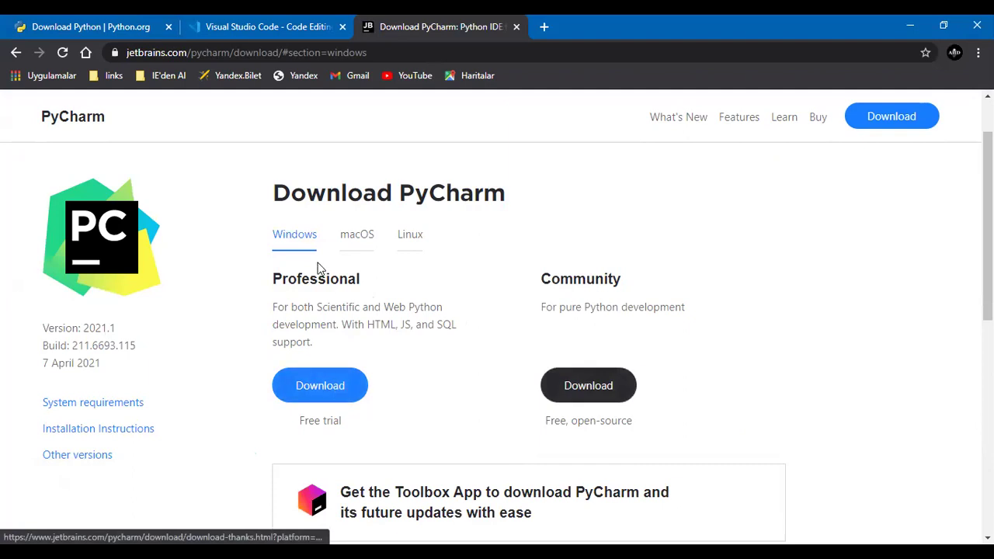
- Examine the Professional and Community edition descriptions and download options on the PyCharm page for Windows
{"action": "left_click_drag", "start_coordinate": [363, 325], "coordinate": [512, 304]}
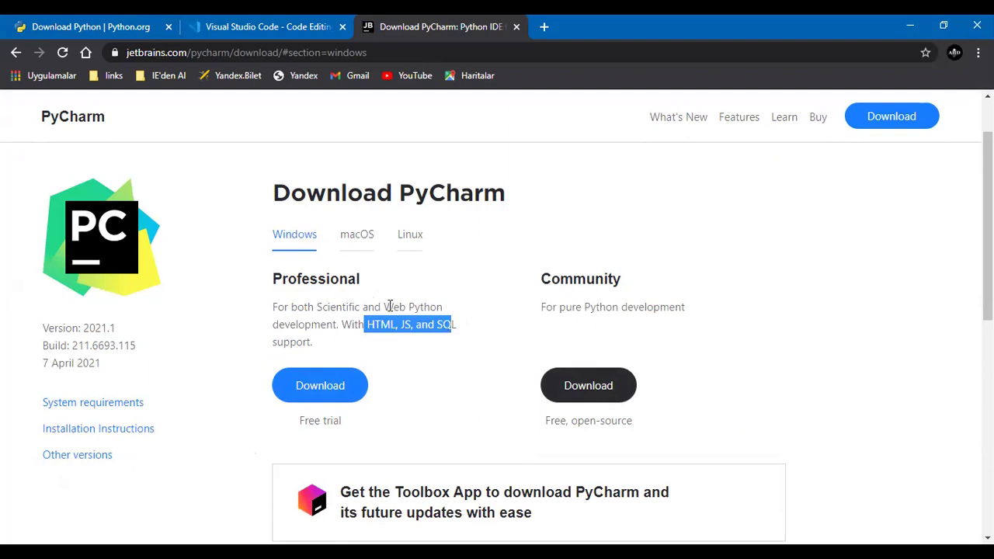
{"action": "left_click_drag", "start_coordinate": [375, 307], "coordinate": [488, 337]}
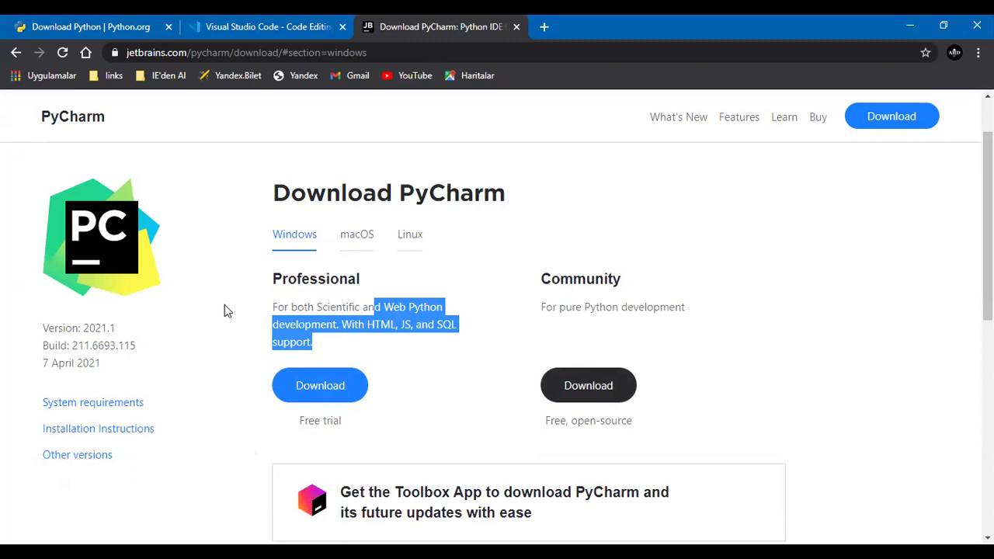
{"action": "left_click_drag", "start_coordinate": [263, 268], "coordinate": [344, 322]}
{"action": "left_click", "coordinate": [356, 330]}
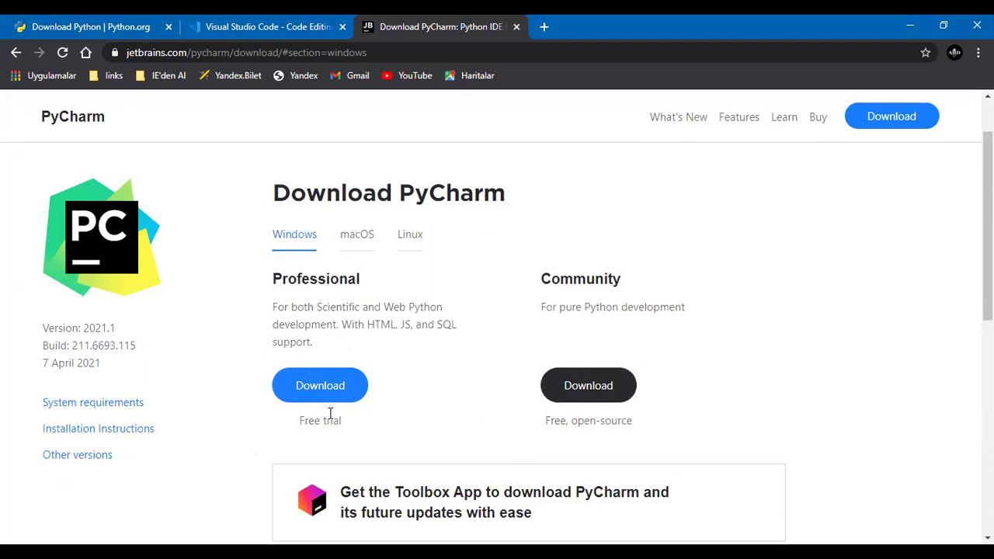
{"action": "scroll", "coordinate": [355, 412], "scroll_direction": "down", "scroll_amount": 1}
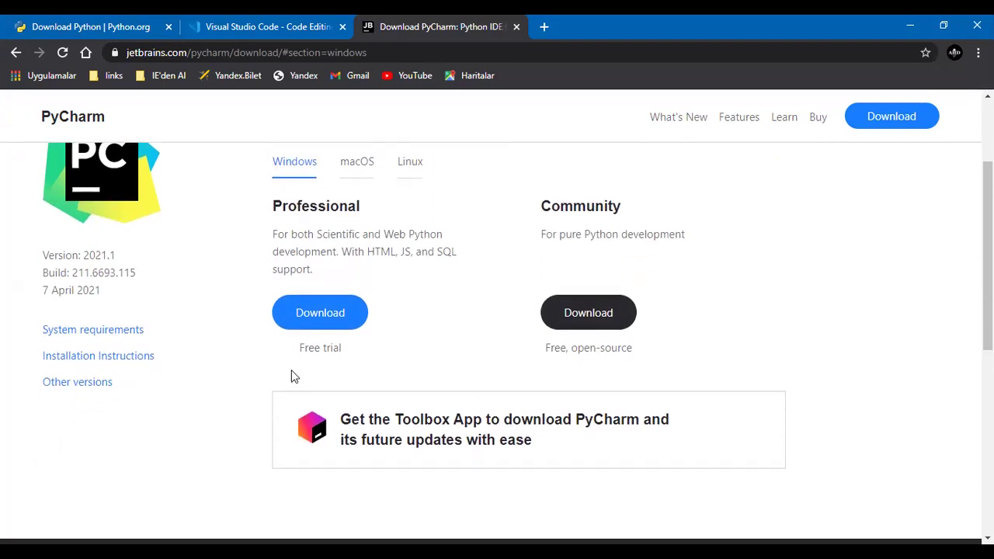
{"action": "left_click", "coordinate": [595, 328]}
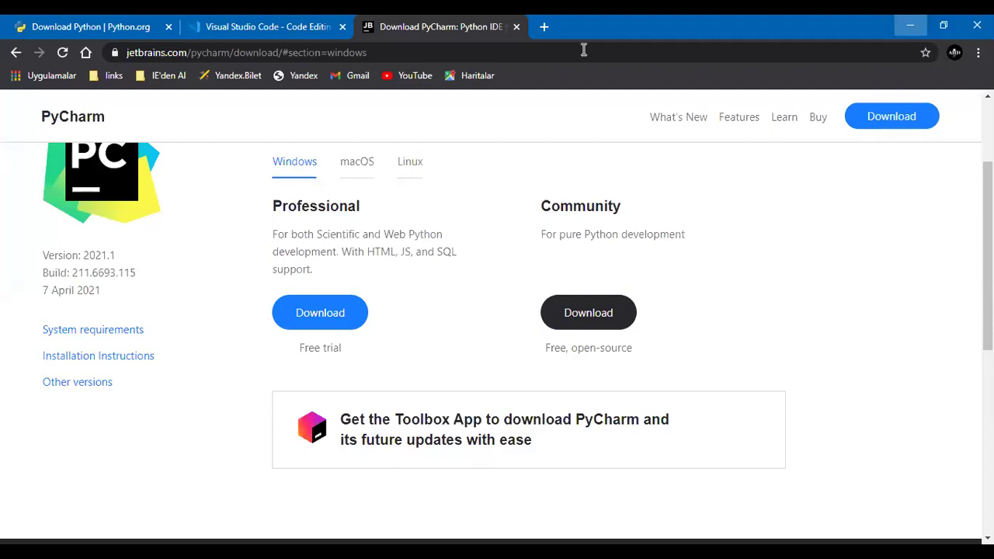
- Minimize the browser and arrange the Python, PyCharm and VS Code installers side by side near the desktop's upper middle
{"action": "left_click", "coordinate": [910, 26]}
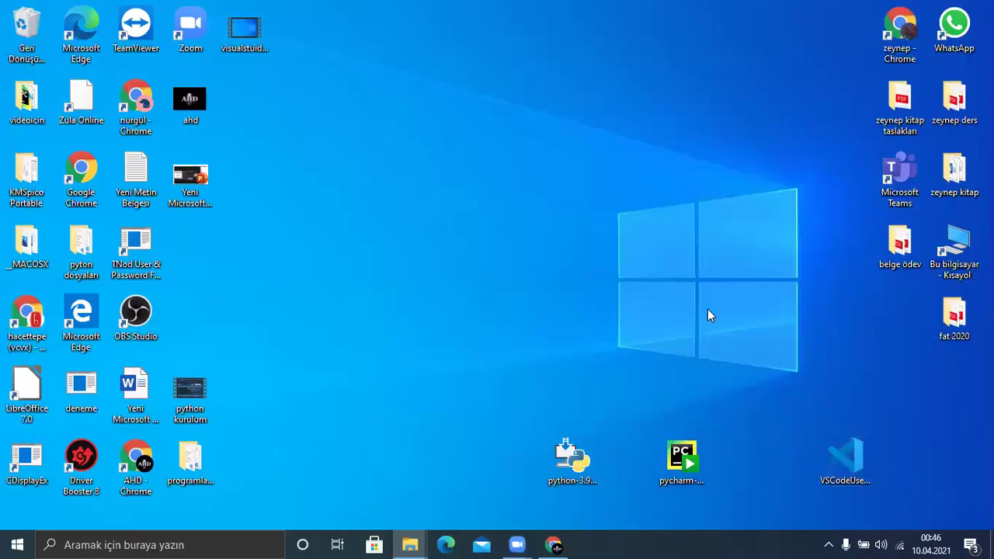
{"action": "left_click_drag", "start_coordinate": [586, 457], "coordinate": [487, 129]}
{"action": "left_click_drag", "start_coordinate": [682, 458], "coordinate": [520, 107]}
{"action": "left_click_drag", "start_coordinate": [848, 469], "coordinate": [596, 89]}
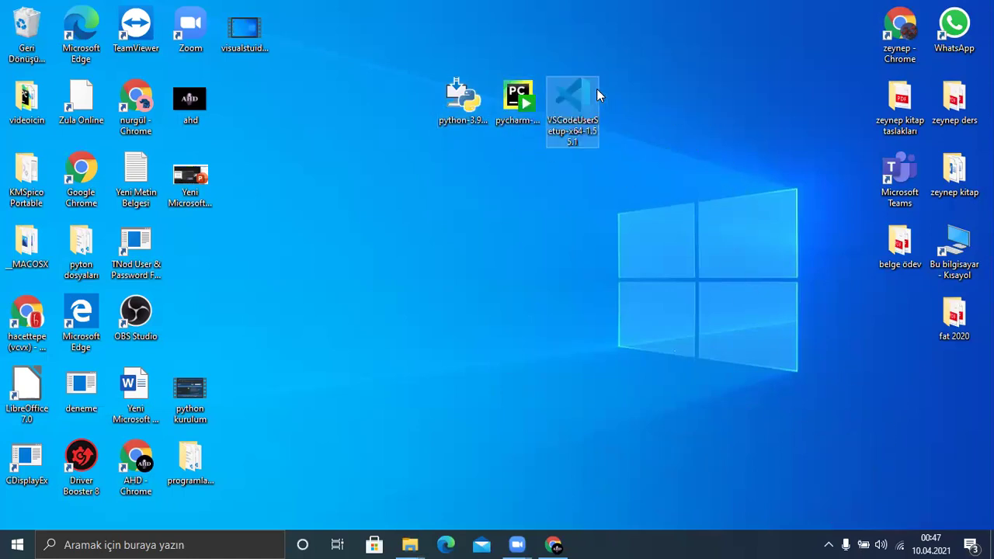
- Install Python 3.9.4 (64-bit) with default settings and Python 3.9 added to PATH, and close the setup
{"action": "double_click", "coordinate": [474, 112]}
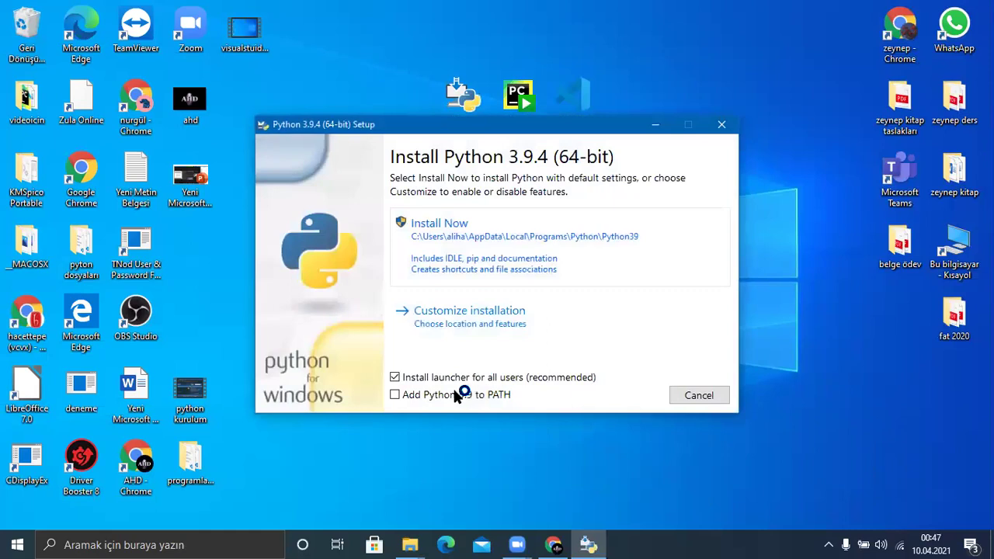
{"action": "left_click", "coordinate": [407, 396]}
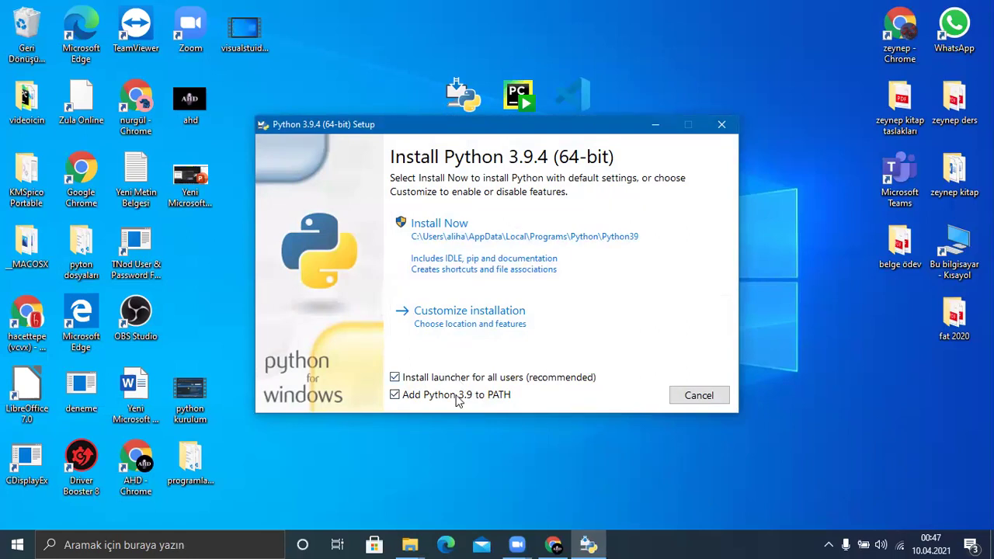
{"action": "left_click", "coordinate": [466, 244]}
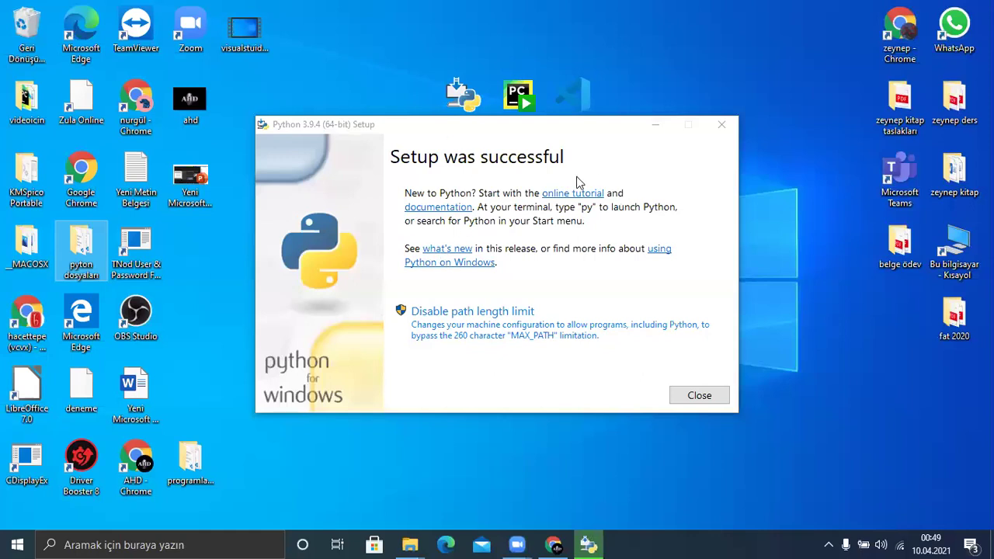
{"action": "left_click", "coordinate": [713, 399]}
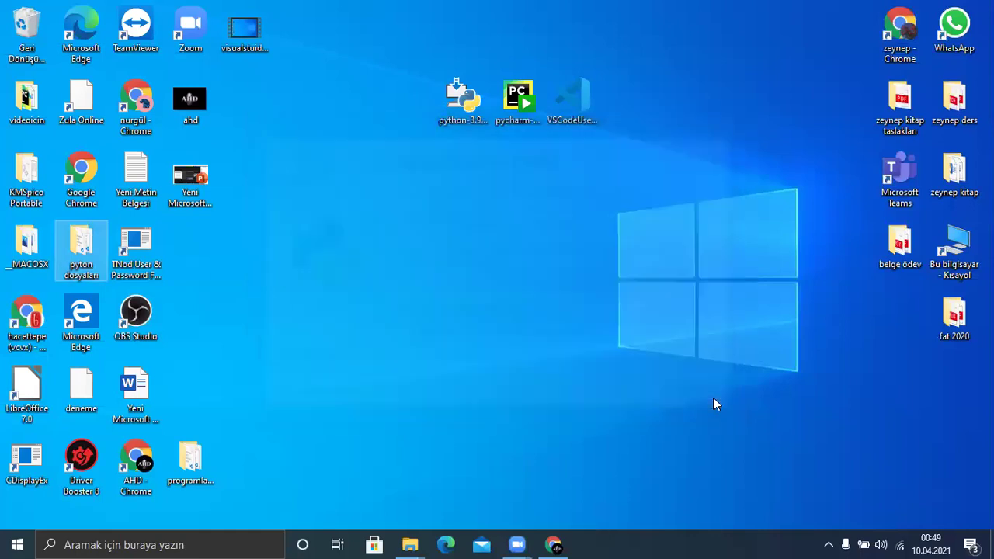
- Start the Visual Studio Code installer, accept the license agreement and keep the default install location and Start Menu folder
{"action": "double_click", "coordinate": [585, 109]}
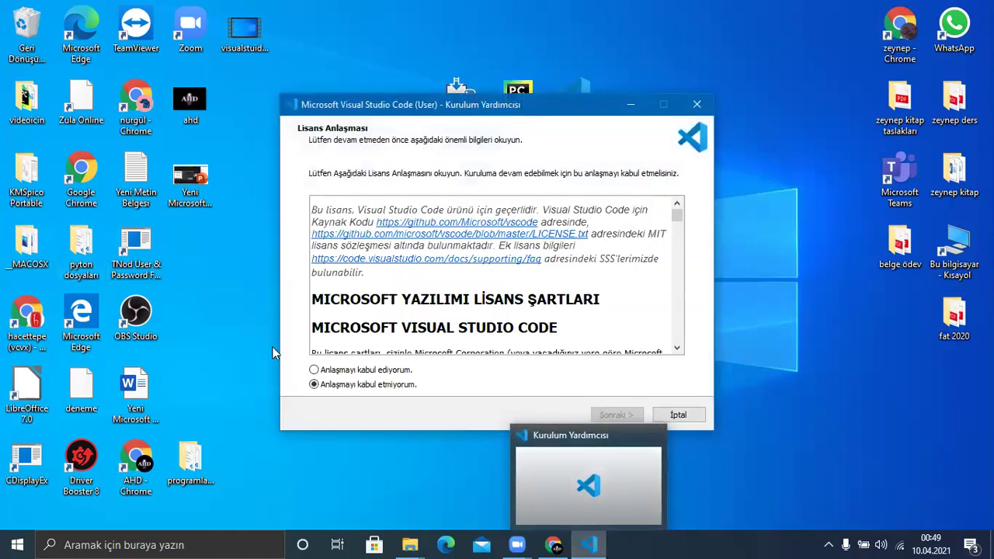
{"action": "left_click", "coordinate": [314, 369]}
{"action": "left_click", "coordinate": [606, 416]}
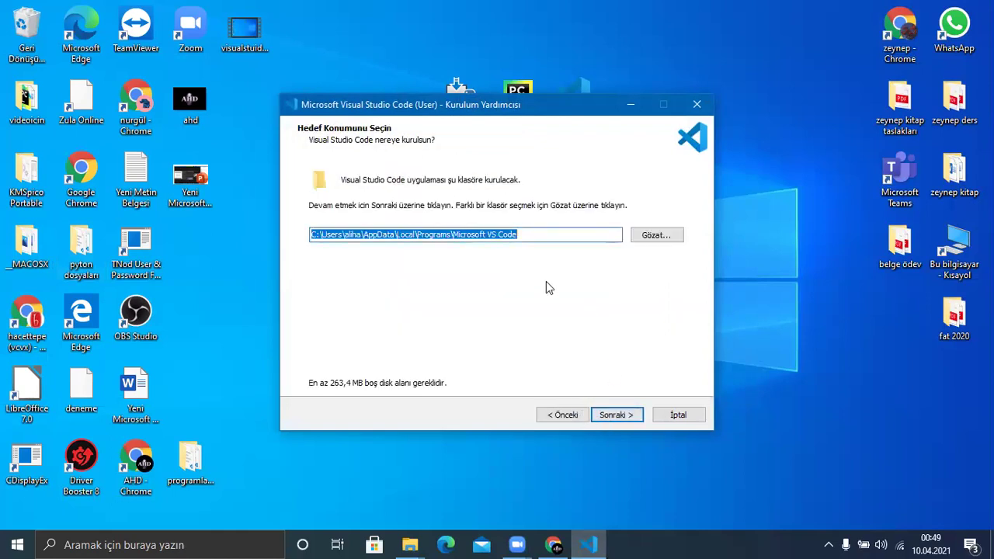
{"action": "left_click", "coordinate": [638, 419]}
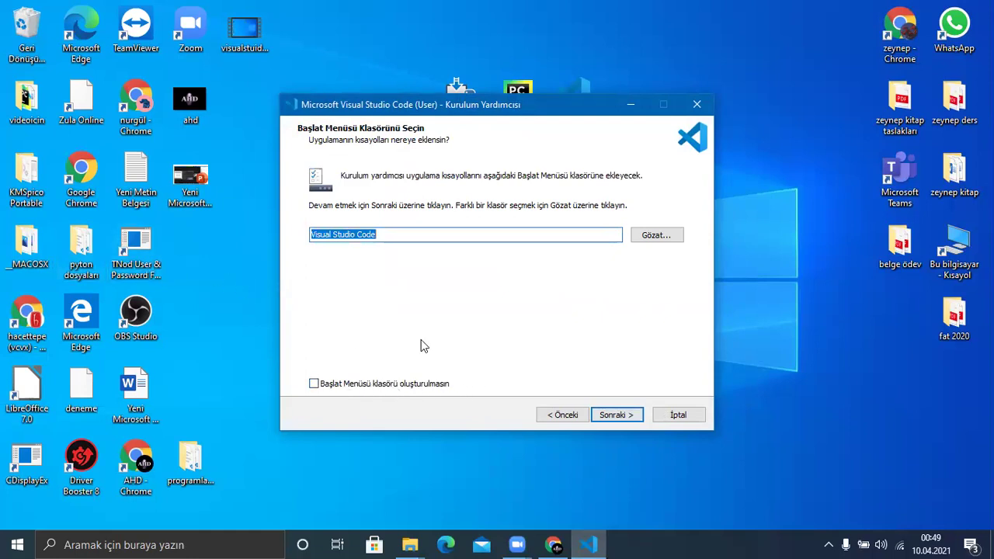
{"action": "left_click", "coordinate": [630, 420]}
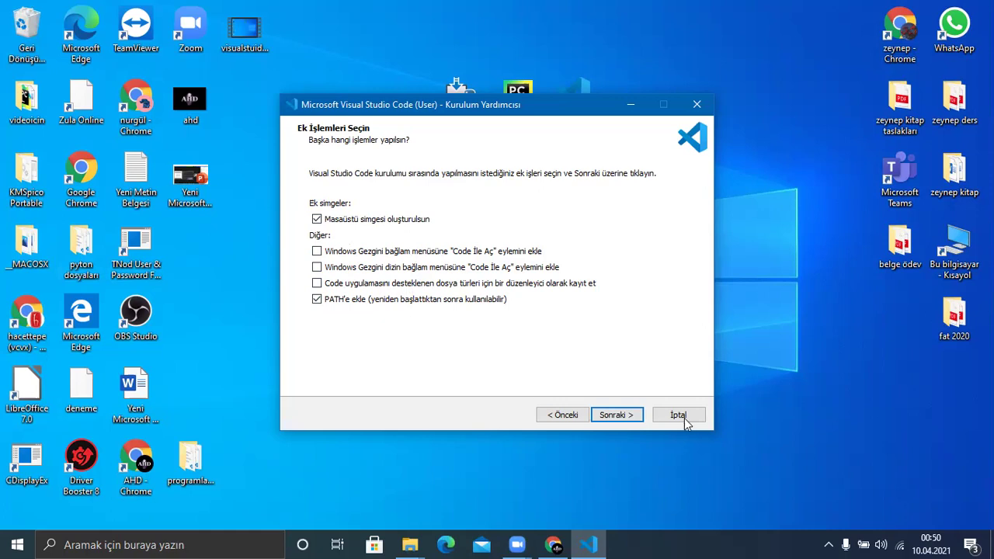
- Install Visual Studio Code with the desktop icon and PATH options enabled, and finish the setup by launching the program
{"action": "left_click", "coordinate": [626, 415]}
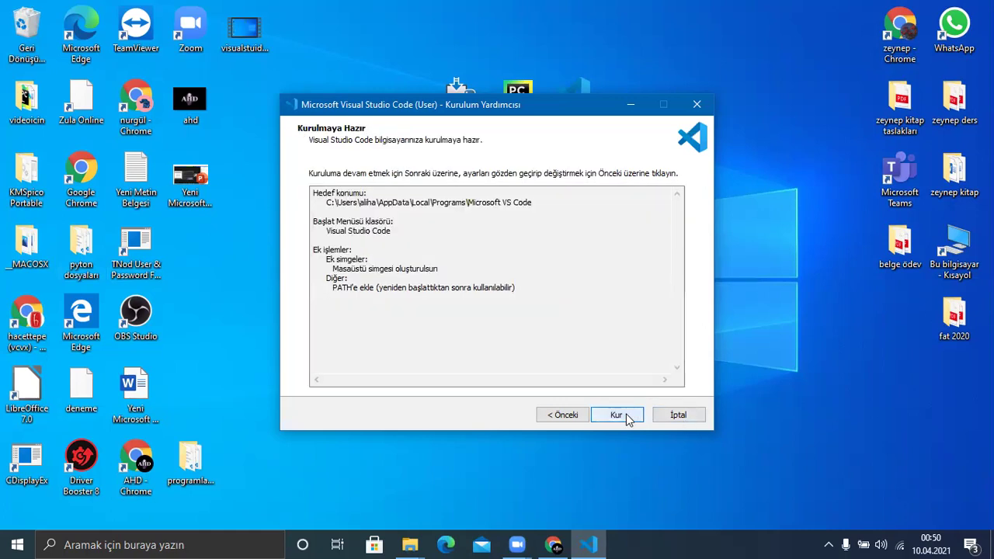
{"action": "left_click", "coordinate": [626, 416]}
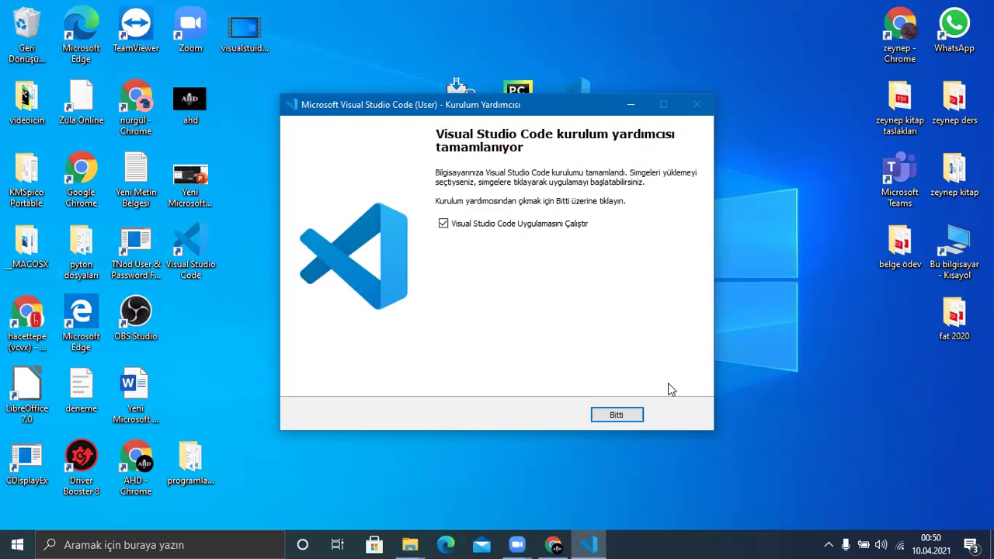
{"action": "left_click", "coordinate": [625, 414]}
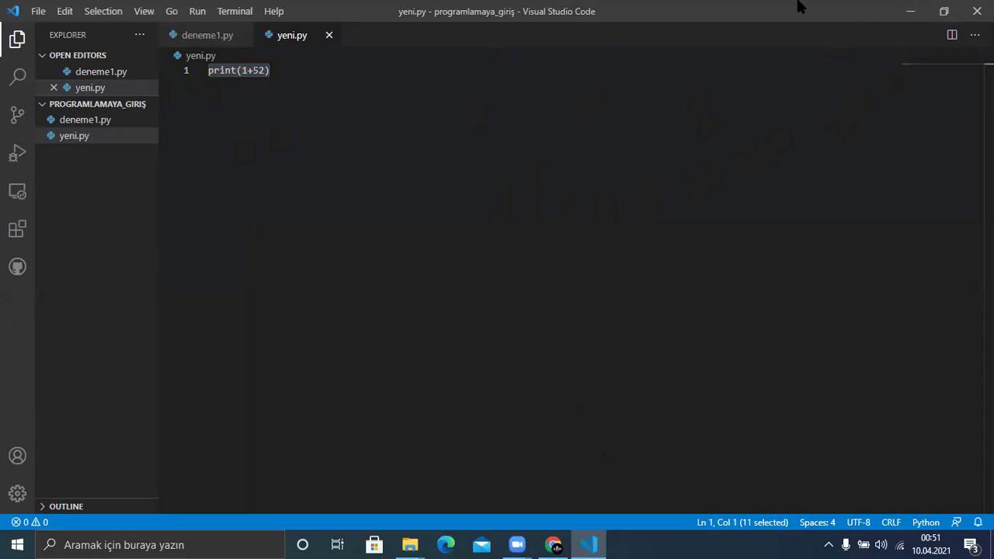
- Restore the Visual Studio Code window to a smaller size and close it
{"action": "left_click_drag", "start_coordinate": [874, 11], "coordinate": [847, 103]}
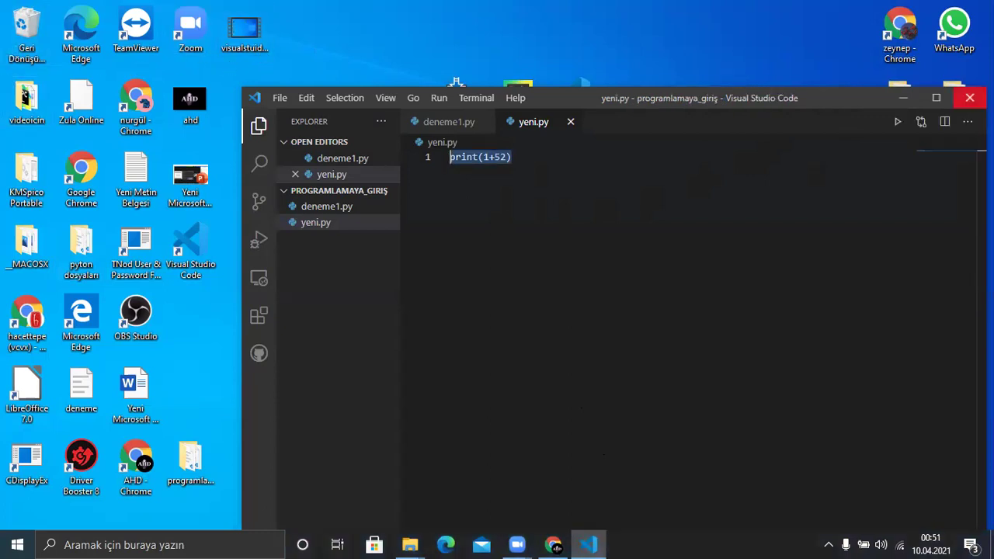
{"action": "left_click", "coordinate": [969, 98]}
{"action": "key", "text": "Delete"}
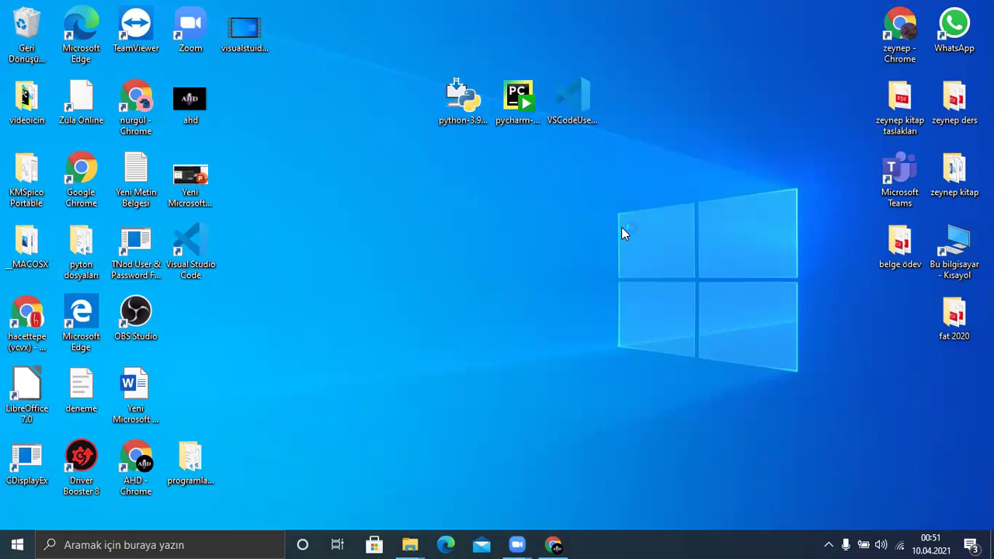
- Start the PyCharm Community Edition installer and accept the default destination folder
{"action": "key", "text": "Right"}
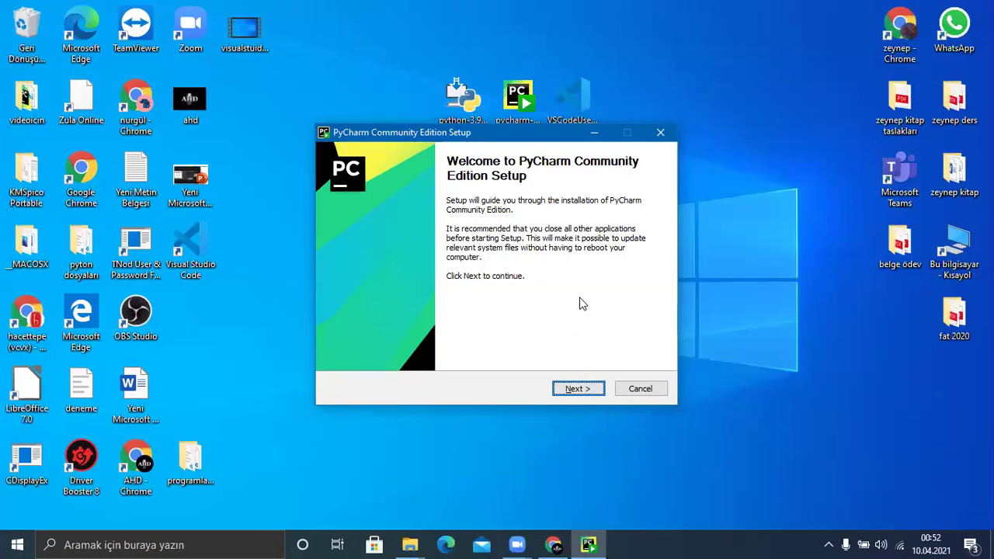
{"action": "left_click", "coordinate": [577, 389]}
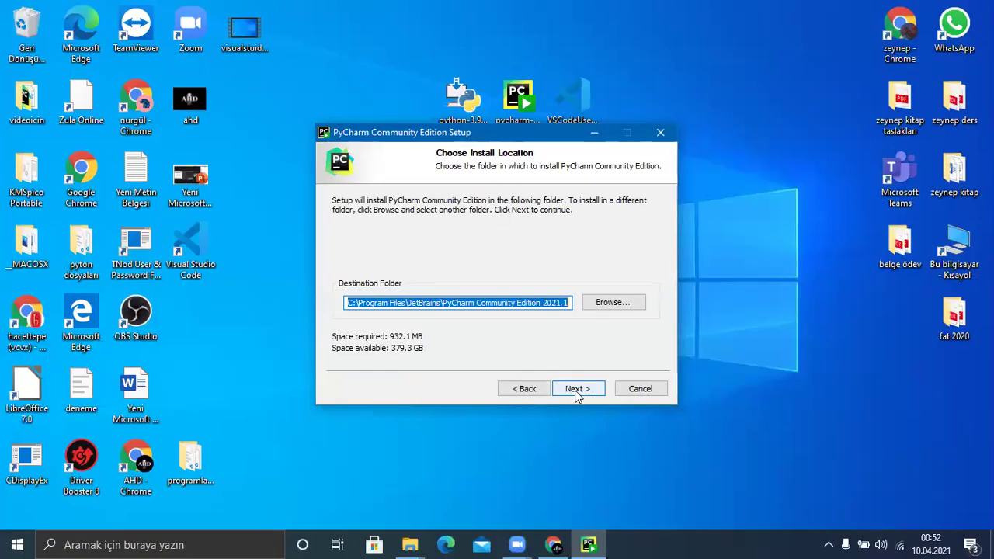
{"action": "left_click", "coordinate": [594, 392]}
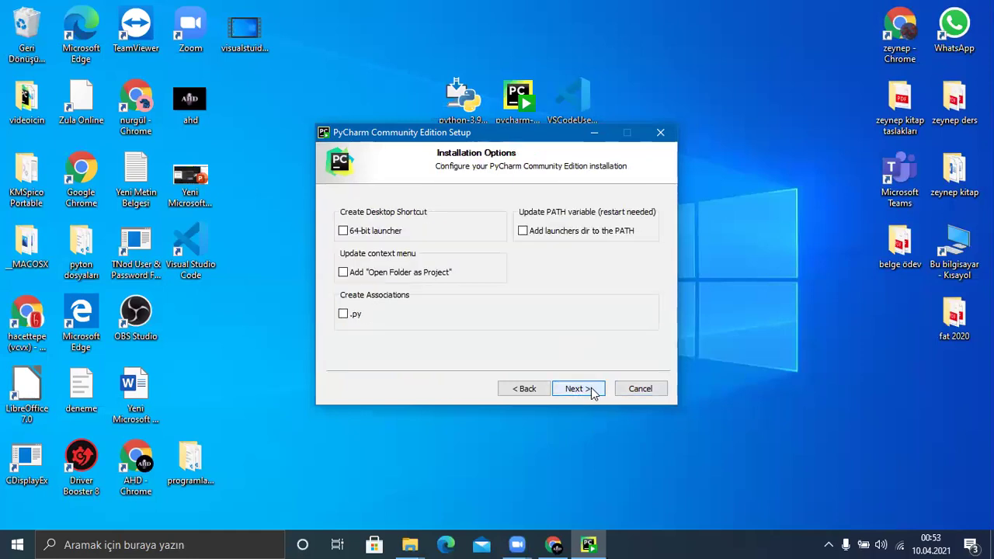
- Enable the 64-bit launcher desktop shortcut, adding the launchers dir to the PATH, and the .py association for PyCharm
{"action": "left_click", "coordinate": [343, 230]}
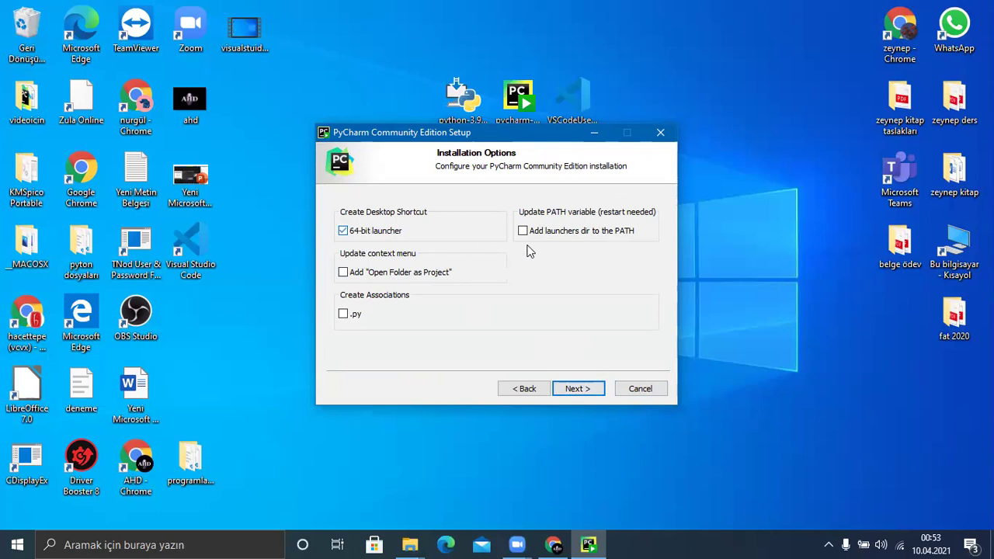
{"action": "left_click", "coordinate": [534, 230]}
{"action": "left_click", "coordinate": [346, 314]}
{"action": "left_click", "coordinate": [575, 391]}
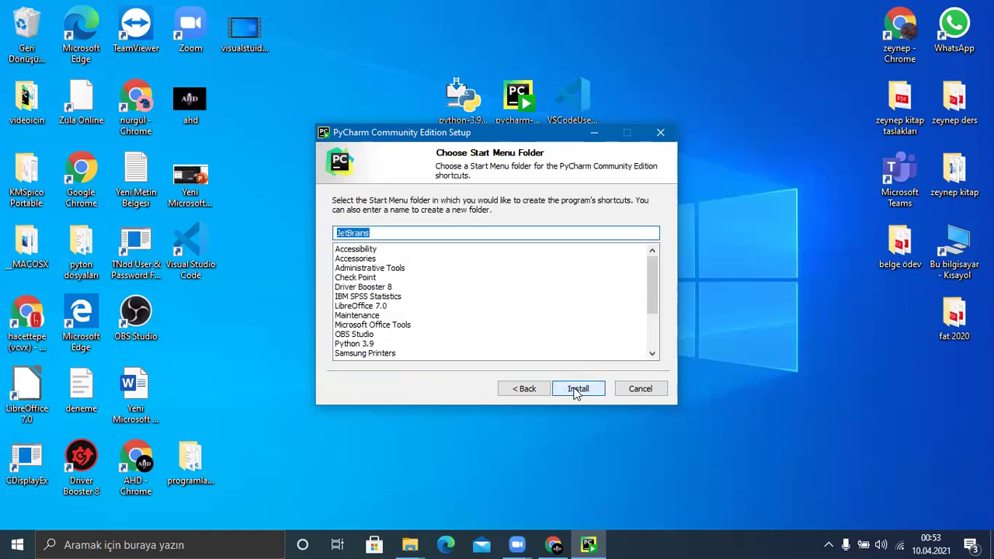
- Install PyCharm with the JetBrains Start Menu folder and finish the setup with the manual reboot option
{"action": "left_click", "coordinate": [576, 390]}
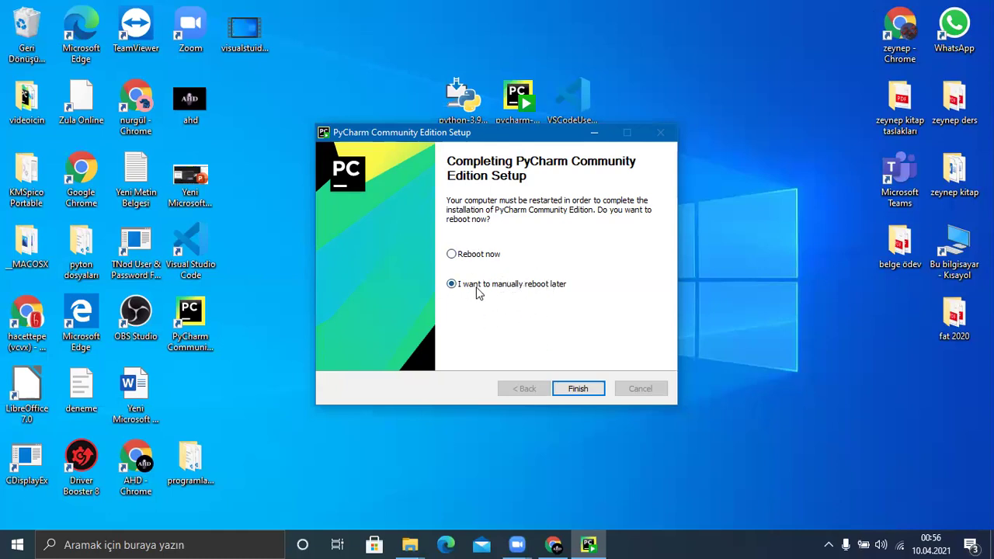
{"action": "left_click", "coordinate": [591, 387]}
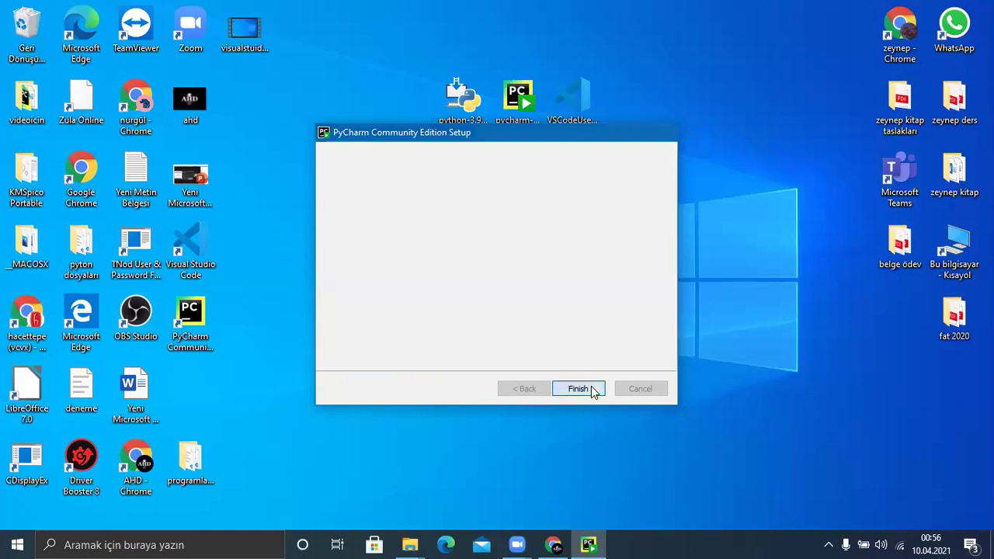